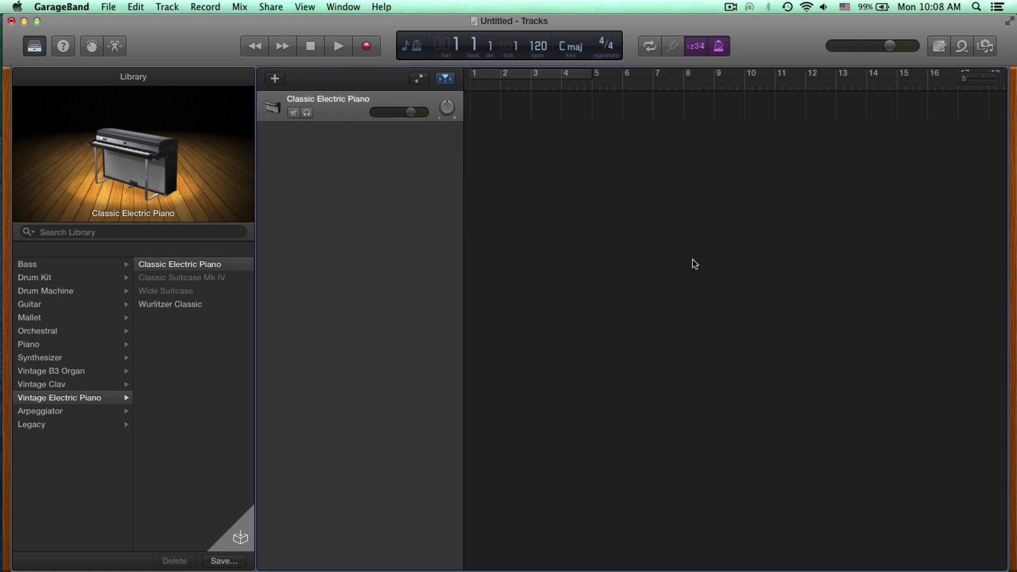
Show the Classic Electric Piano's Smart Controls from the View menu
left_click(306, 6)
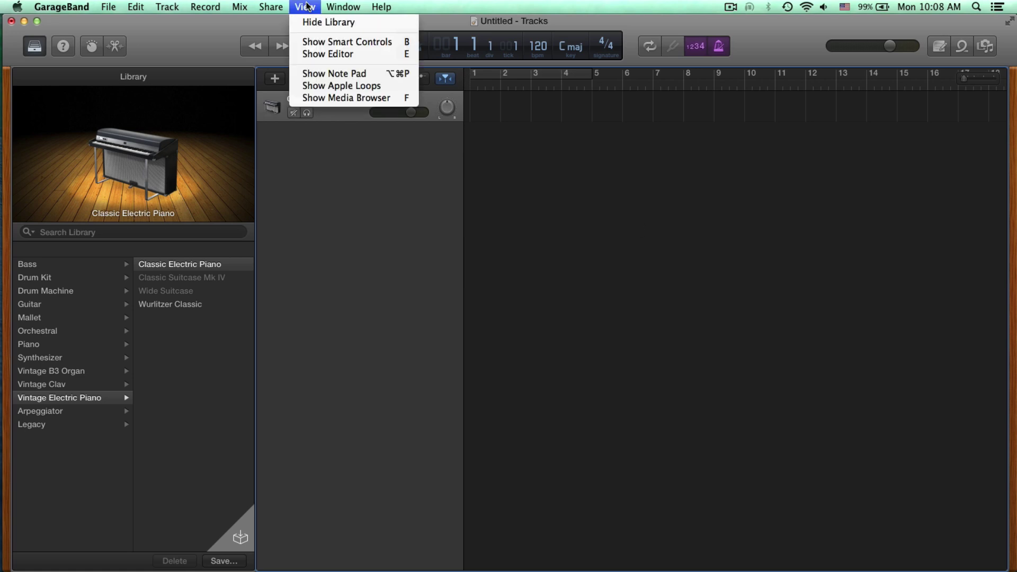
left_click(327, 42)
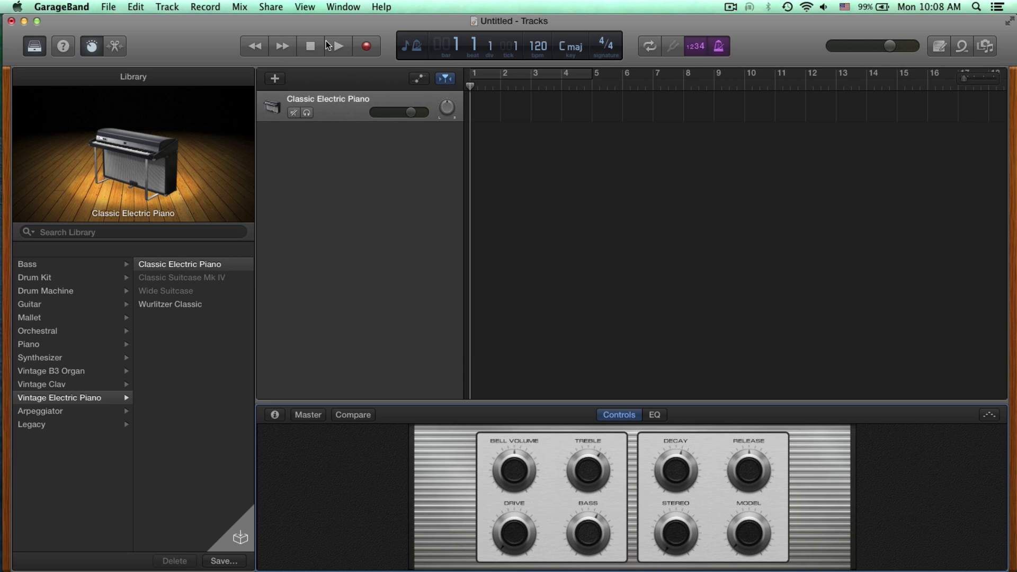
Open Musical Typing with Cmd+K, move it top right, and play A, S, D, F
key("super+k")
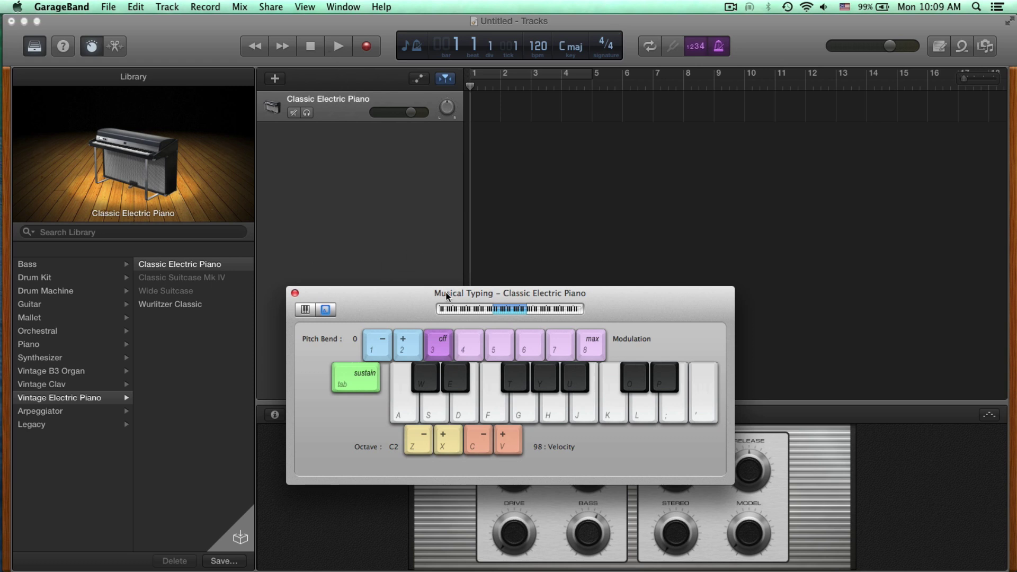
left_click_drag(446, 294, 682, 141)
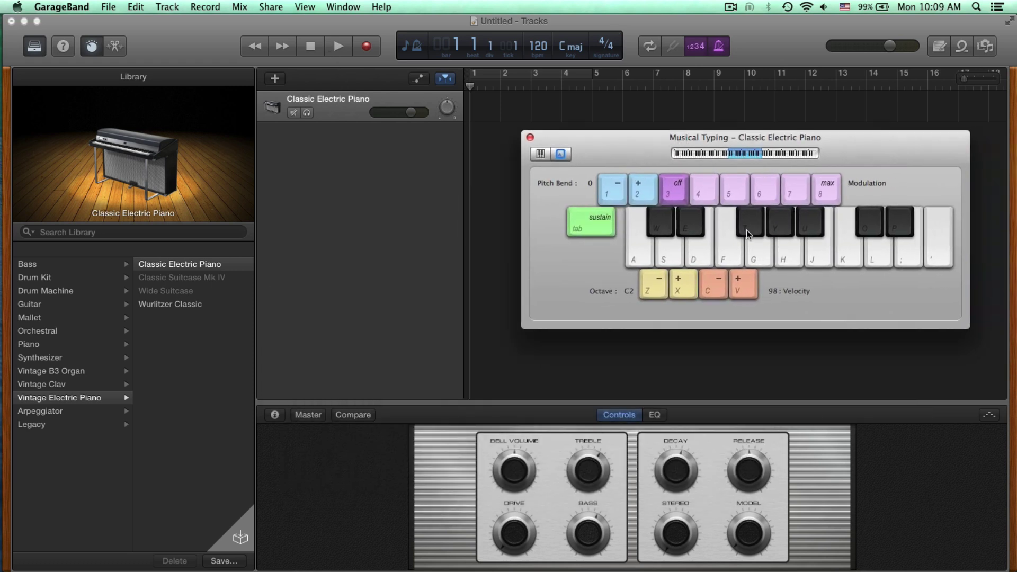
key("a")
key("s")
key("d")
key("f")
Select the Decay knob and play repeated A, D, G notes on the electric piano
key("g")
key("d")
left_click(675, 472)
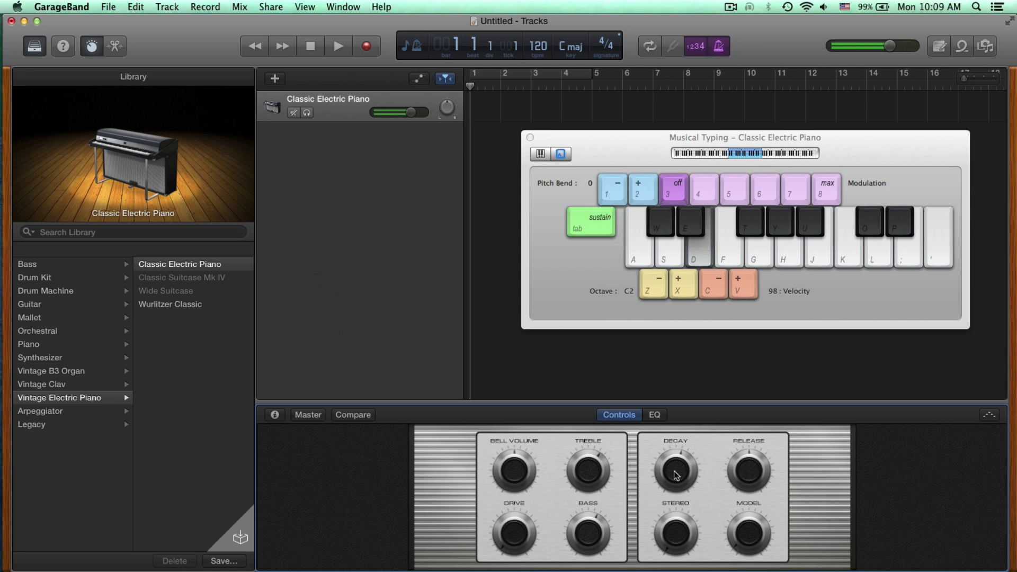
key("a")
key("d")
key("g")
key("d")
key("a")
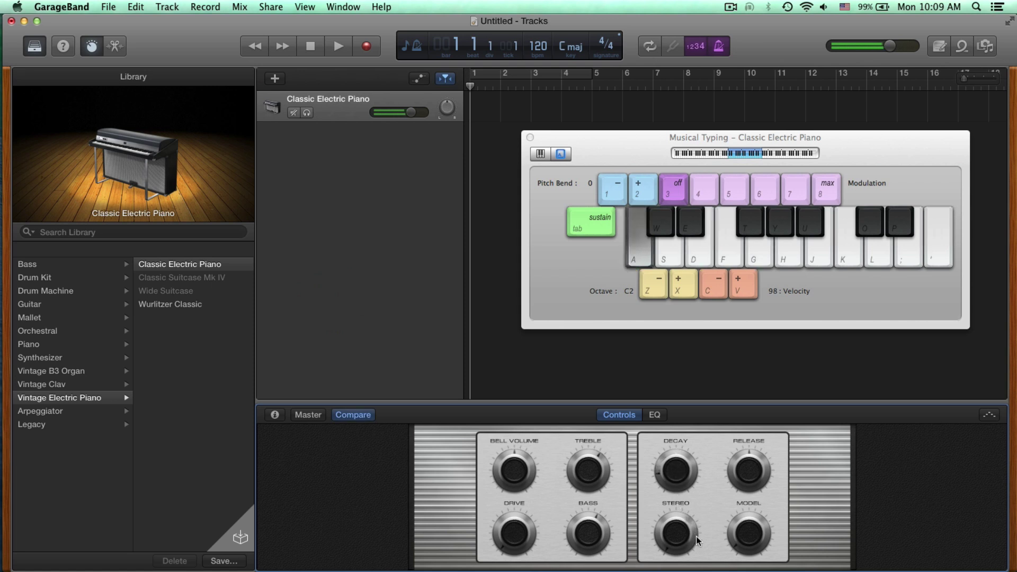
key("d")
key("g")
key("d")
key("a")
key("d")
key("g")
key("d")
Build a C chord note by note with A, D, G, then hold it
key("a")
key("d")
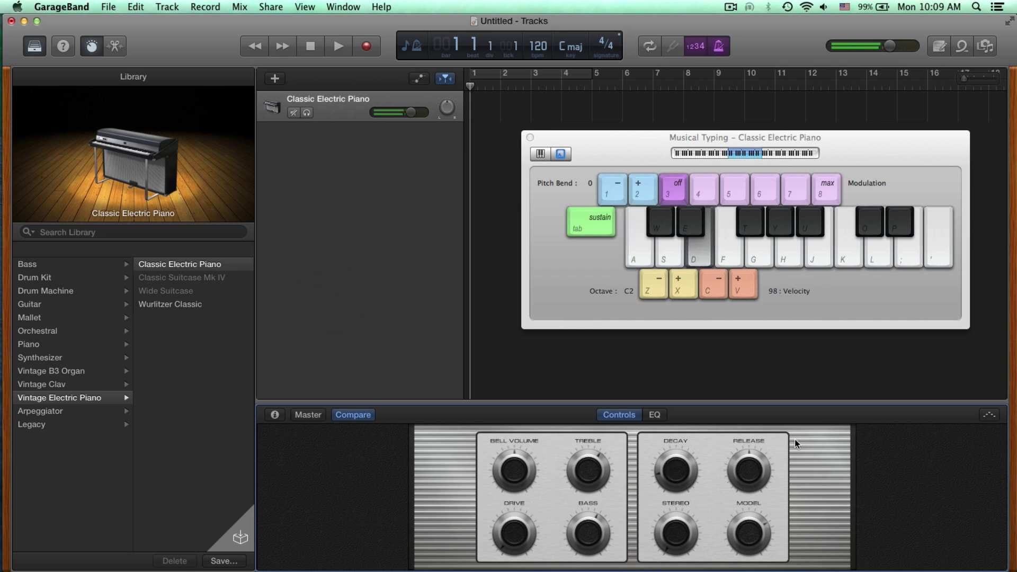
key("g")
key("a")
key("d")
key("g")
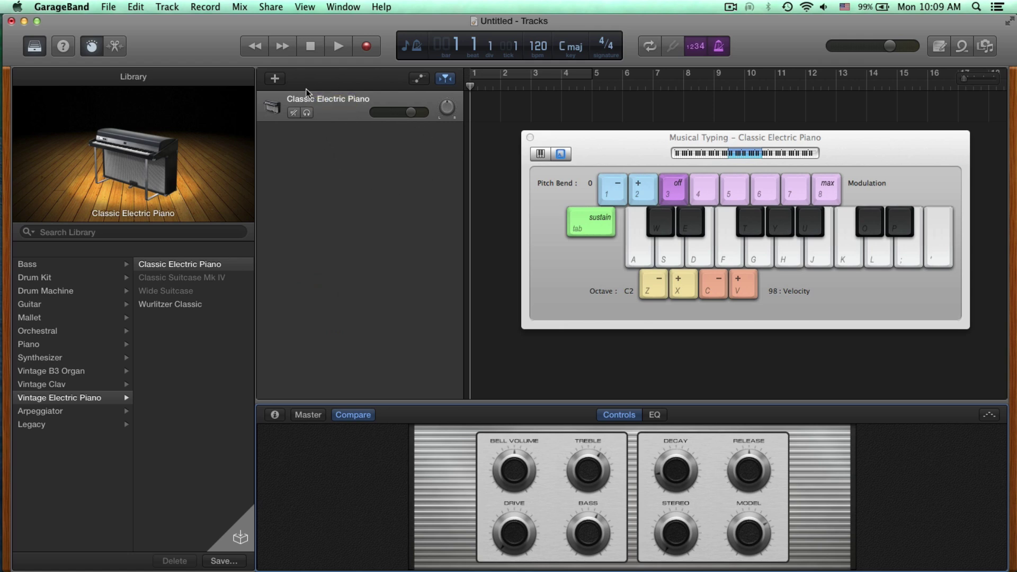
Create a new Software Instrument track from the New Tracks dialog
left_click(273, 79)
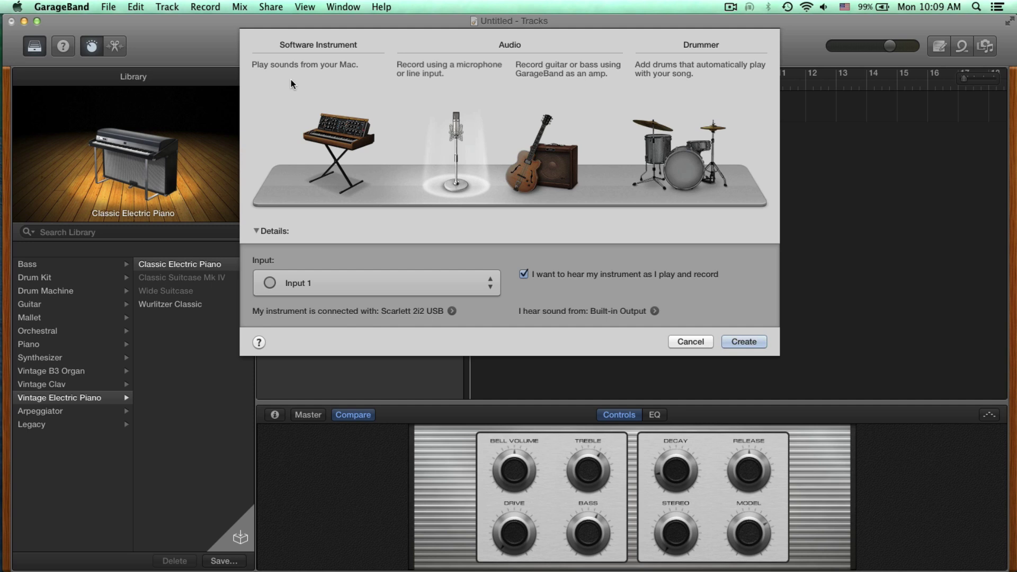
left_click(333, 132)
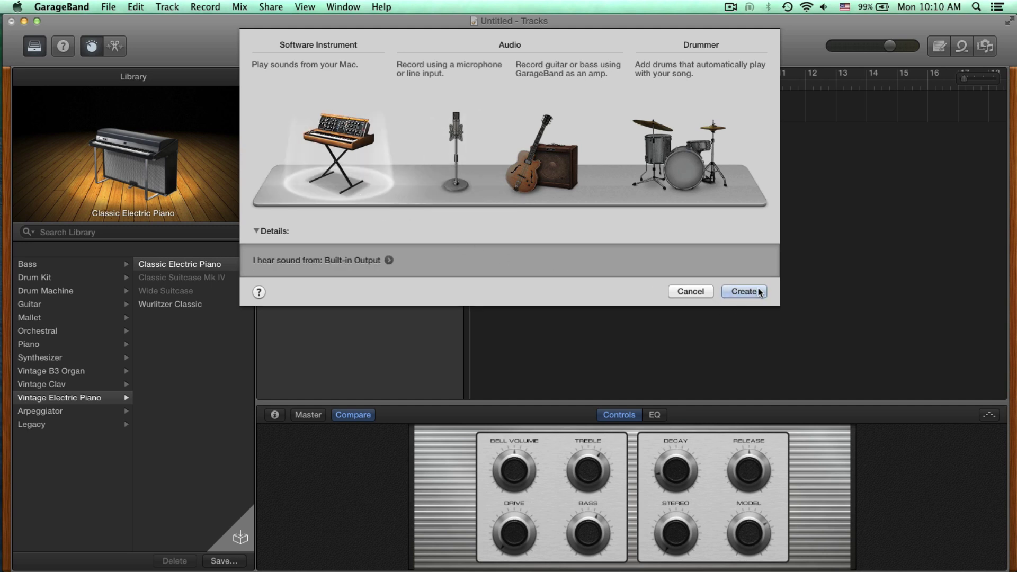
left_click(744, 292)
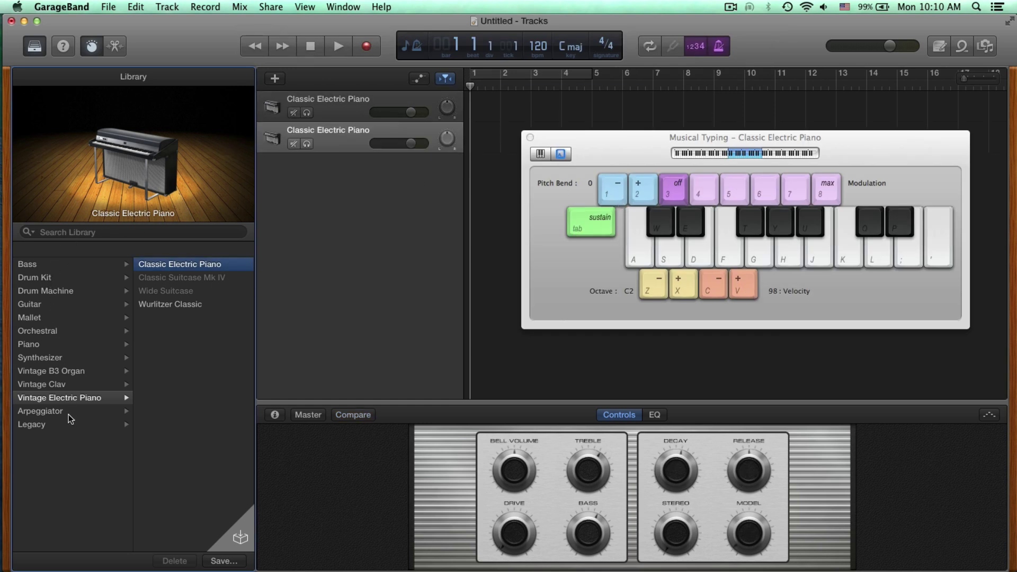
Load Synthesizer > Classics > FM Piano on the new track and play a C chord
left_click(63, 360)
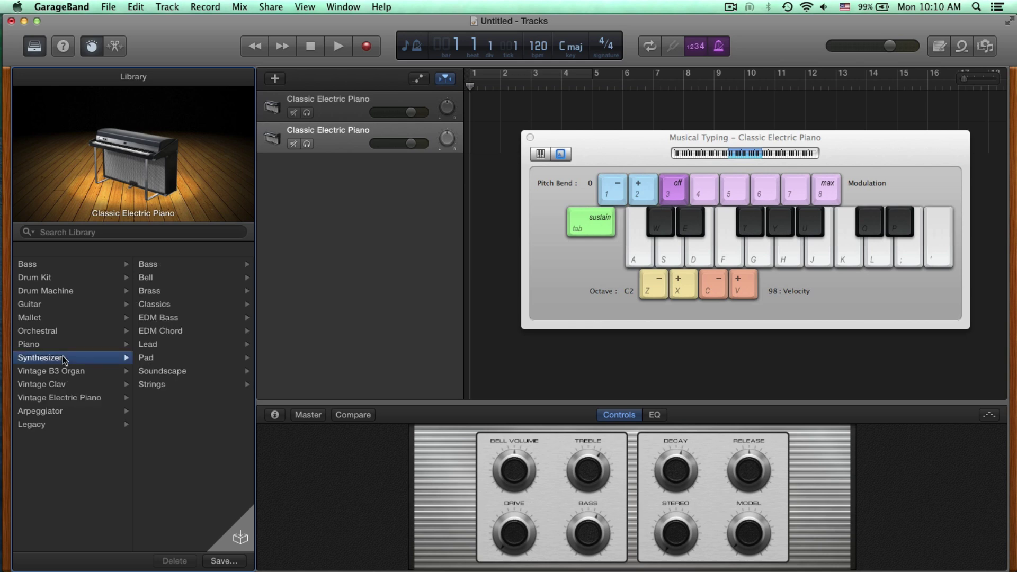
left_click(159, 307)
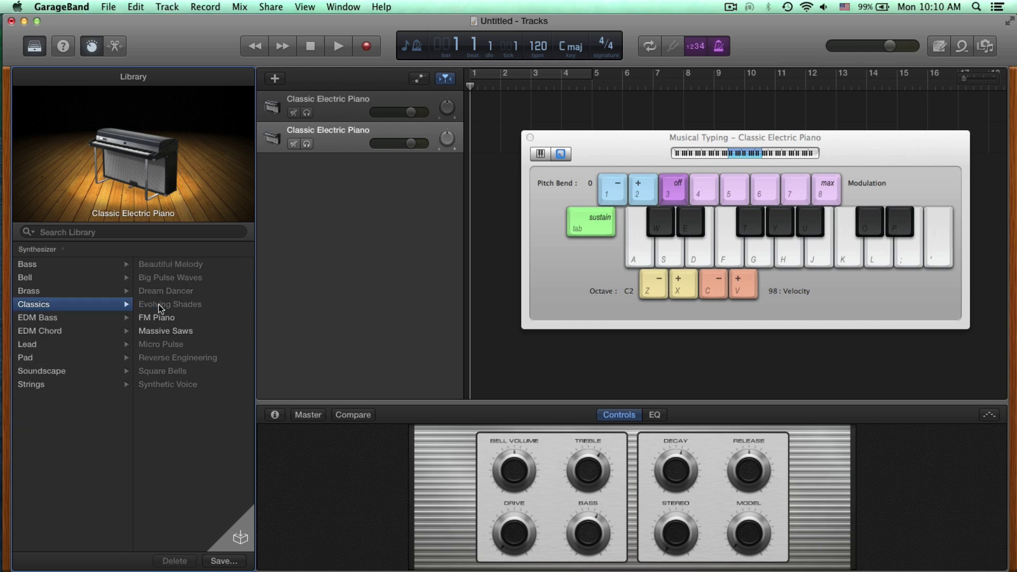
left_click(167, 320)
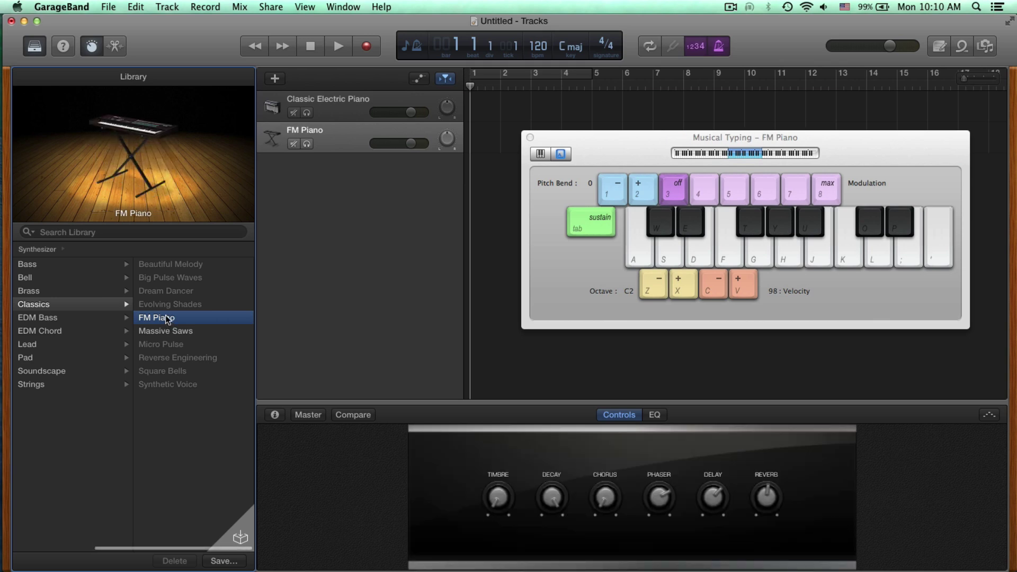
key("a")
key("d")
key("g")
Raise the FM Piano's Reverb knob to about halfway while playing notes
left_click_drag(765, 498, 766, 495)
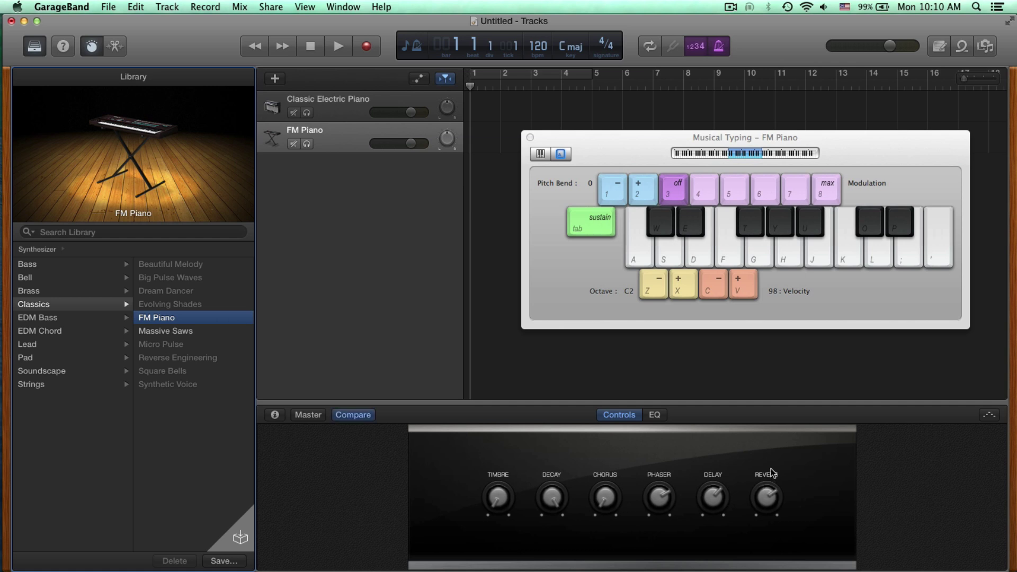
key("a")
key("d")
key("g")
key("a")
key("d")
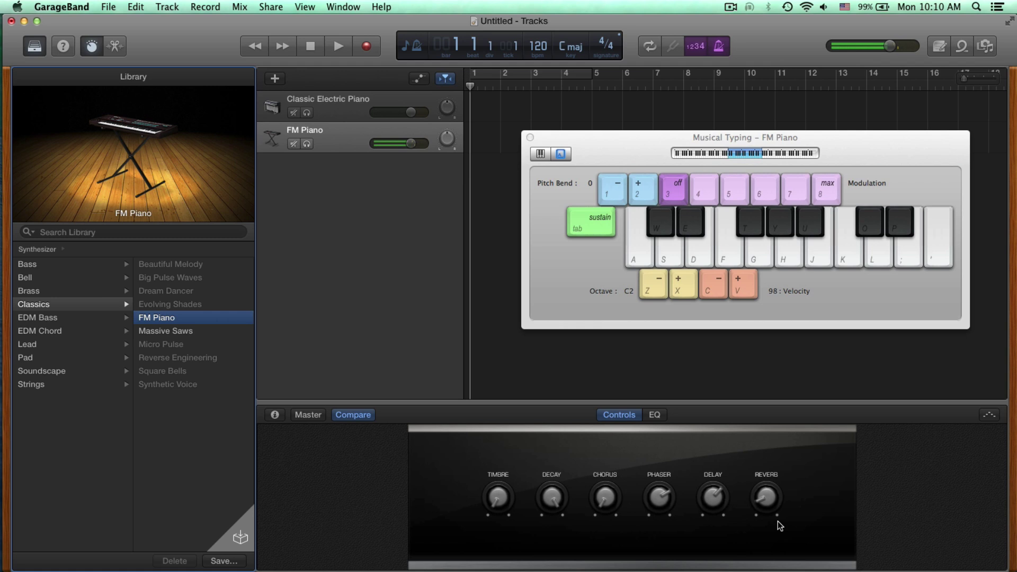
left_click_drag(768, 507, 761, 446)
key("a")
key("d")
key("g")
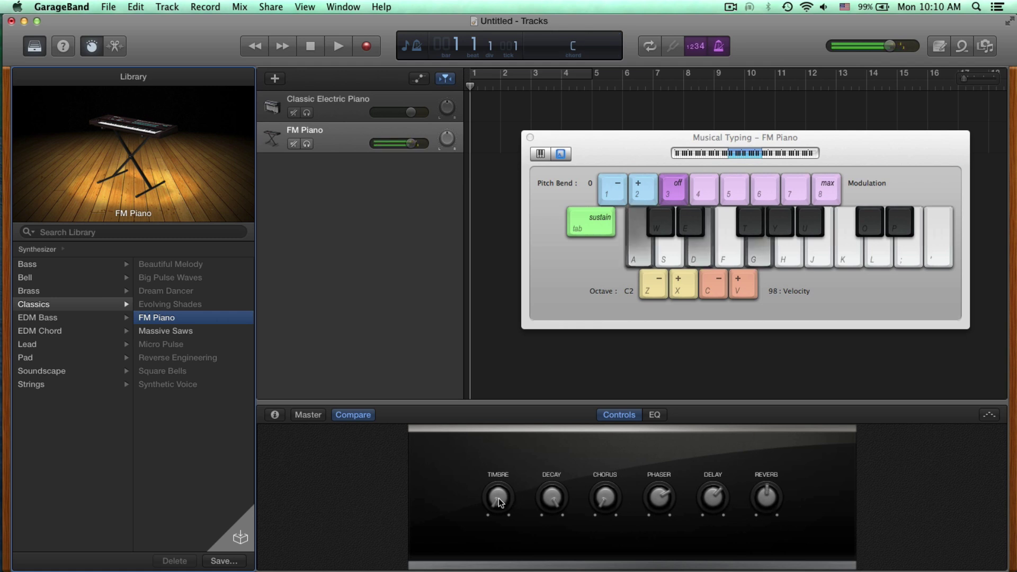
Turn the Timbre knob up in three stages for a brighter sound
left_click_drag(497, 497, 504, 430)
key("a")
key("d")
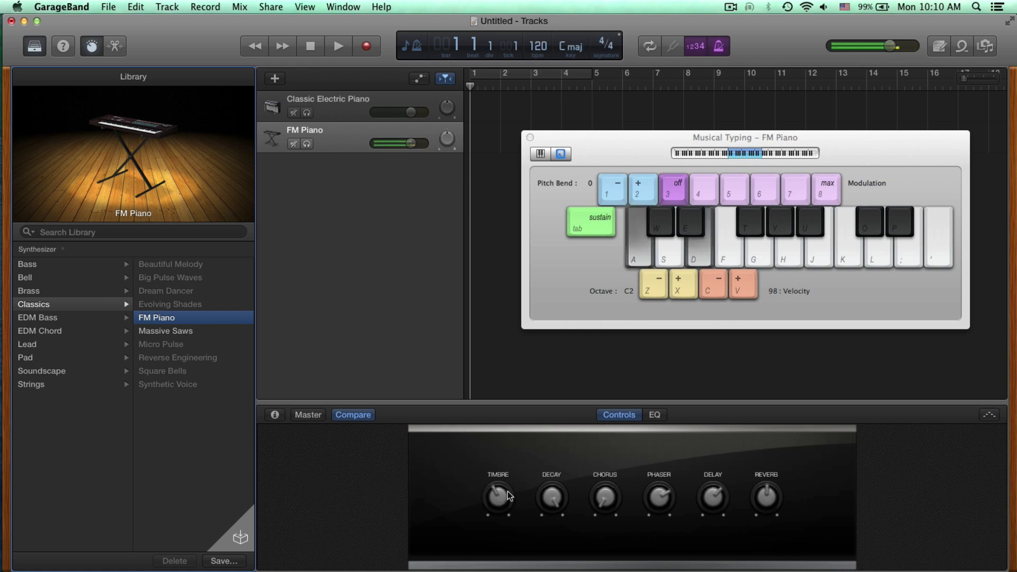
left_click_drag(508, 495, 498, 441)
key("g")
key("a")
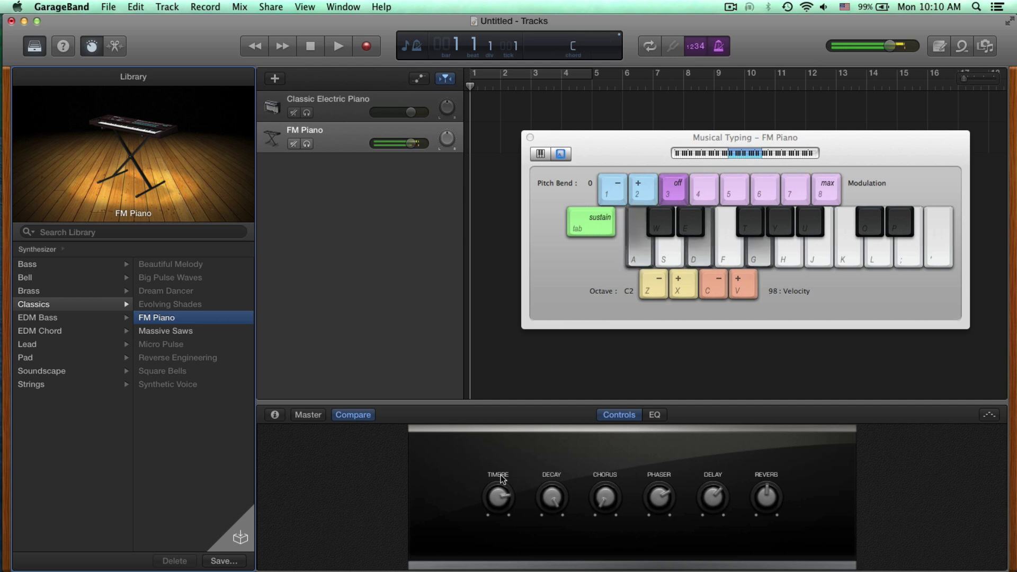
left_click_drag(500, 477, 502, 456)
key("a")
key("d")
Bring Chorus up to about midway and reduce the Phaser amount
key("a")
key("d")
left_click_drag(605, 497, 630, 400)
left_click_drag(660, 517, 670, 538)
key("d")
key("g")
key("d")
key("g")
Reduce the FM Piano's Delay amount and play notes to hear it
key("a")
key("d")
left_click_drag(707, 506, 685, 561)
key("a")
key("d")
key("g")
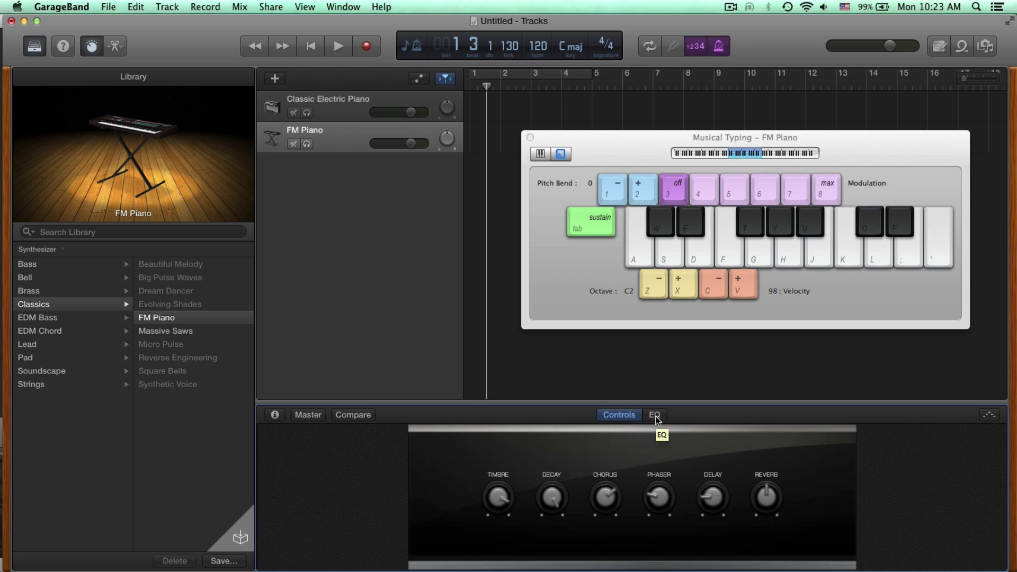
Show the FM Piano's EQ and boost the highs 5 dB around 9300 Hz
left_click(656, 415)
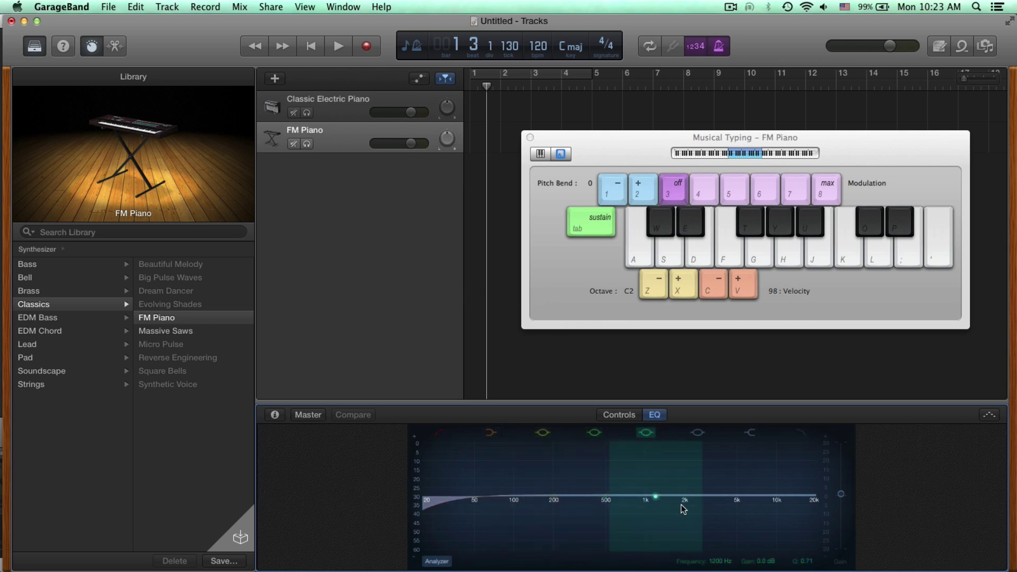
mouse_move(763, 506)
left_mouse_down()
mouse_move(755, 485)
mouse_move(758, 519)
mouse_move(755, 499)
mouse_move(755, 510)
left_mouse_up()
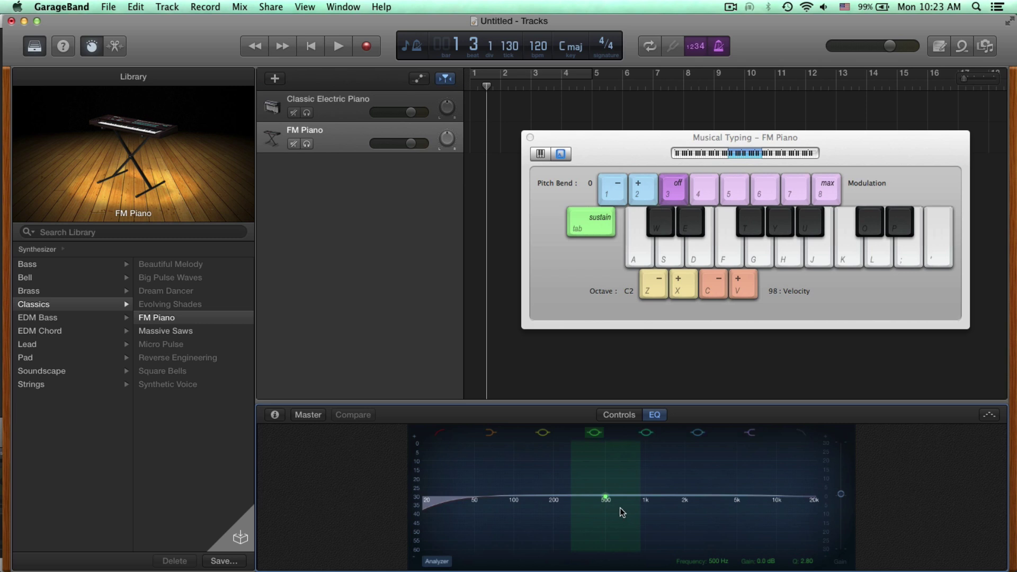
key("a")
key("d")
key("g")
Push a mid EQ band to 1940 Hz at +16 dB
left_click_drag(620, 510, 809, 448)
key("d")
key("d")
key("a")
key("d")
key("g")
Move the high shelf to 1240 Hz at +20 dB while auditioning notes
key("d")
key("a")
left_click_drag(768, 487, 609, 512)
key("d")
key("g")
key("d")
key("g")
key("a")
key("d")
key("g")
key("d")
key("g")
key("d")
key("a")
key("g")
Raise the low shelf to +24 dB for a broad bass boost
key("d")
left_click_drag(509, 495, 646, 449)
key("d")
key("a")
key("d")
key("g")
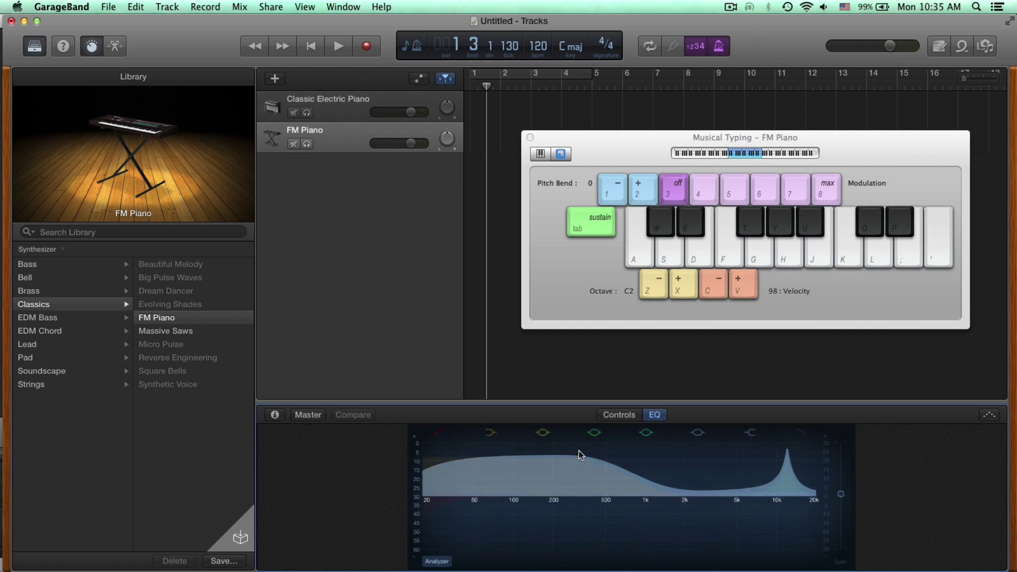
Switch Smart Controls to the Master track and show its Output controls
left_click(304, 415)
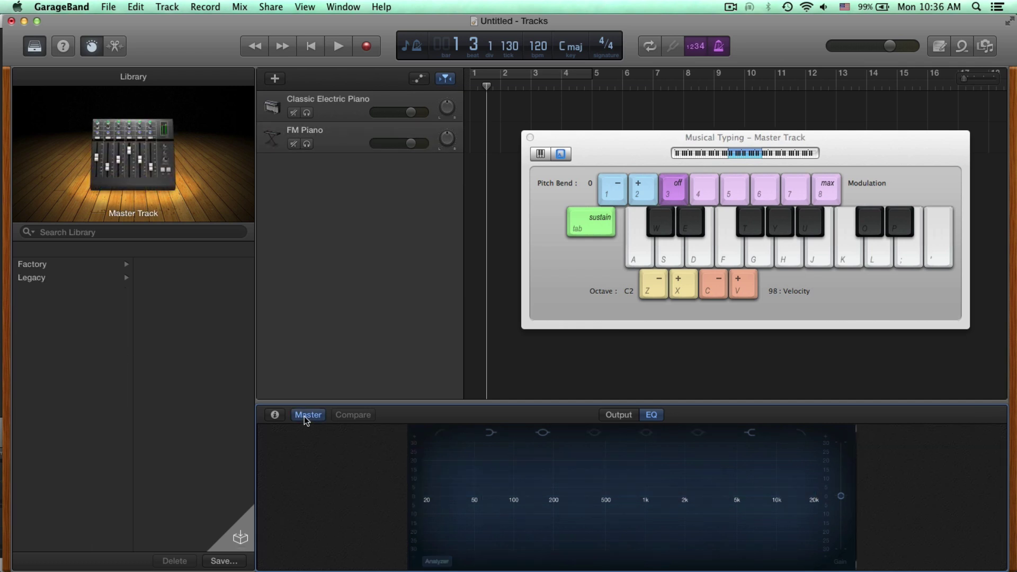
left_click(611, 415)
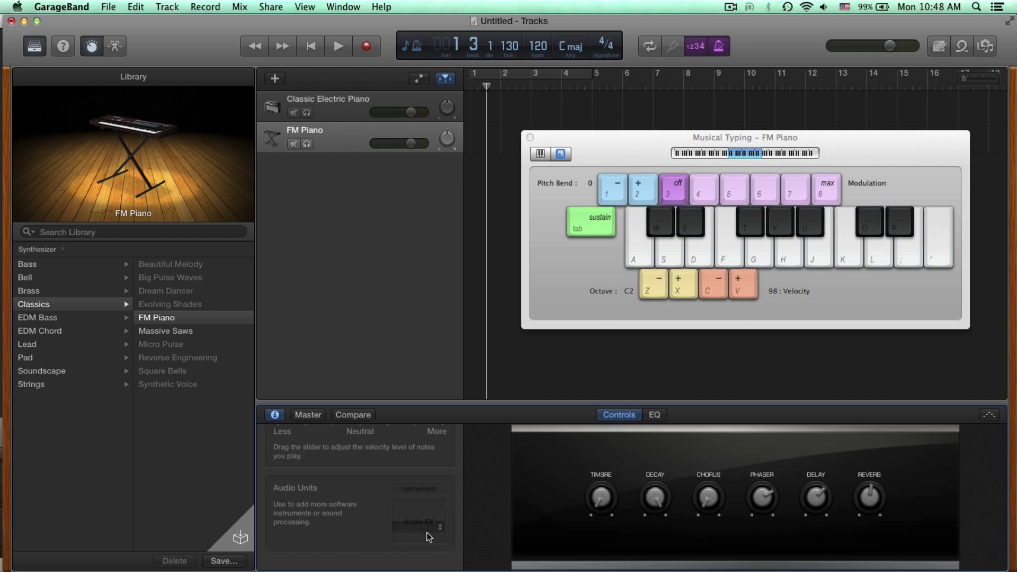
Select the Classic Electric Piano track to show its inspector and audio effects slot
mouse_move(431, 507)
left_click(332, 104)
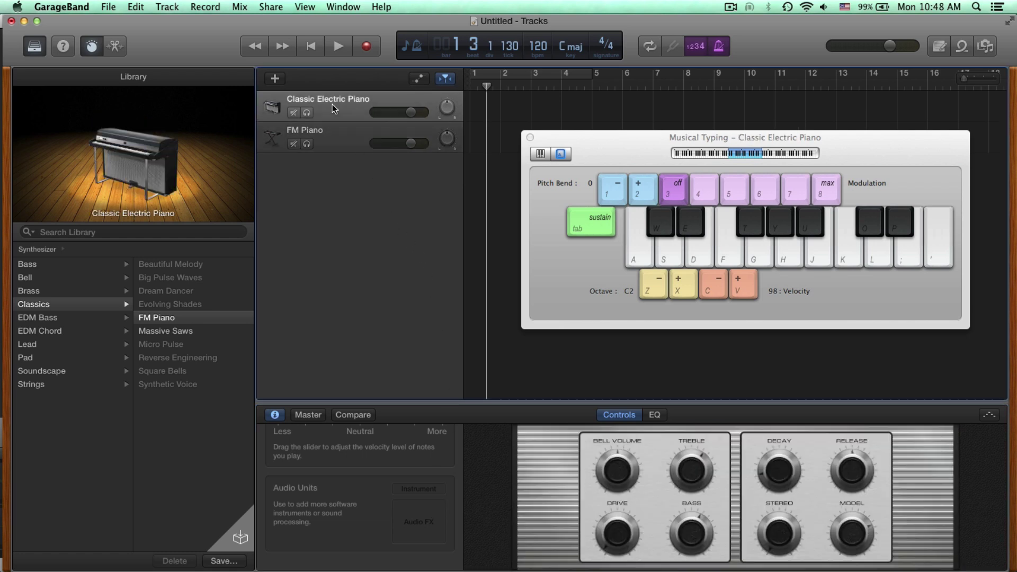
mouse_move(429, 506)
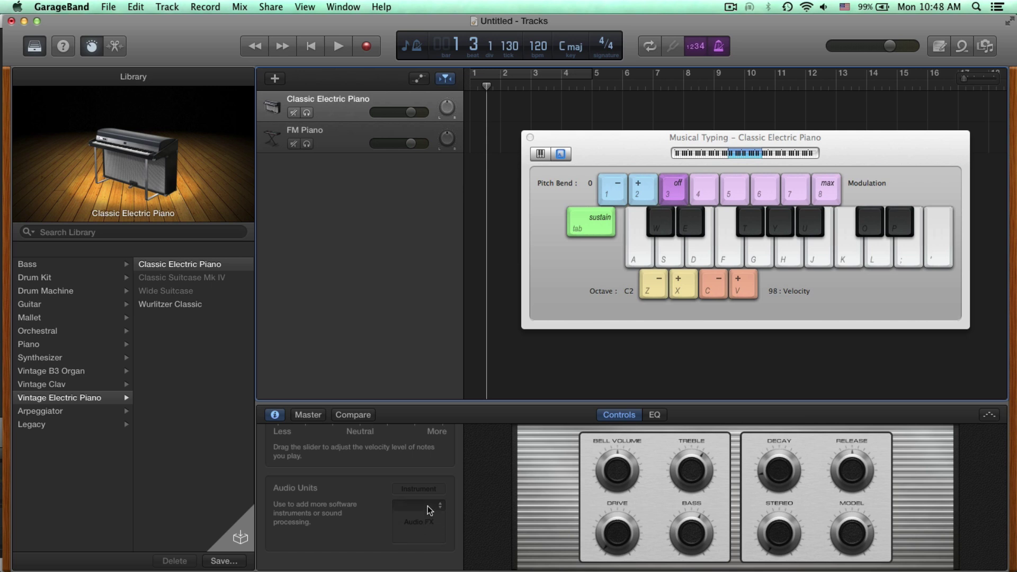
Insert Apple's AUMatrixReverb (Stereo) in the empty Audio Units slot and keep it
left_click(429, 507)
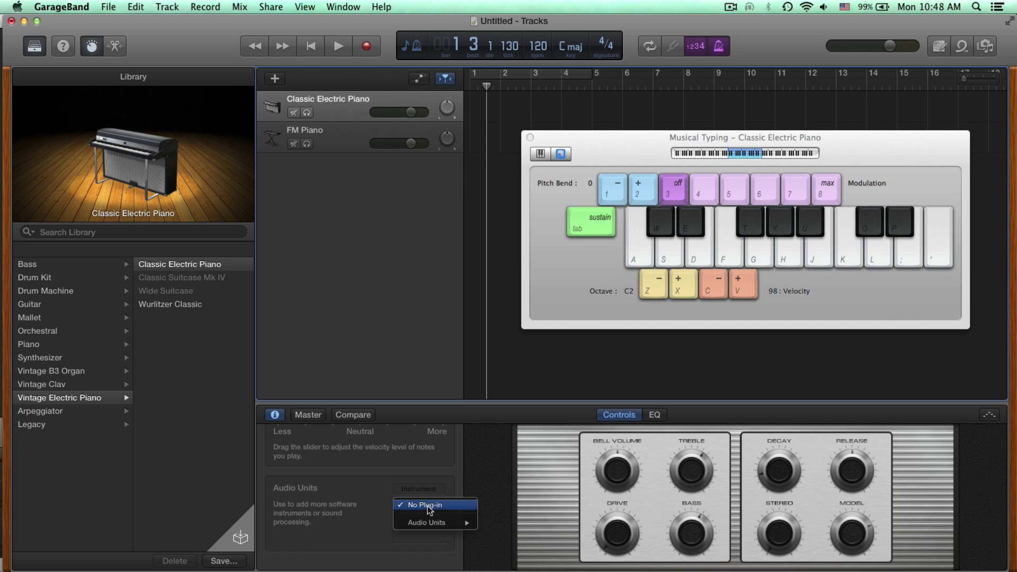
mouse_move(429, 522)
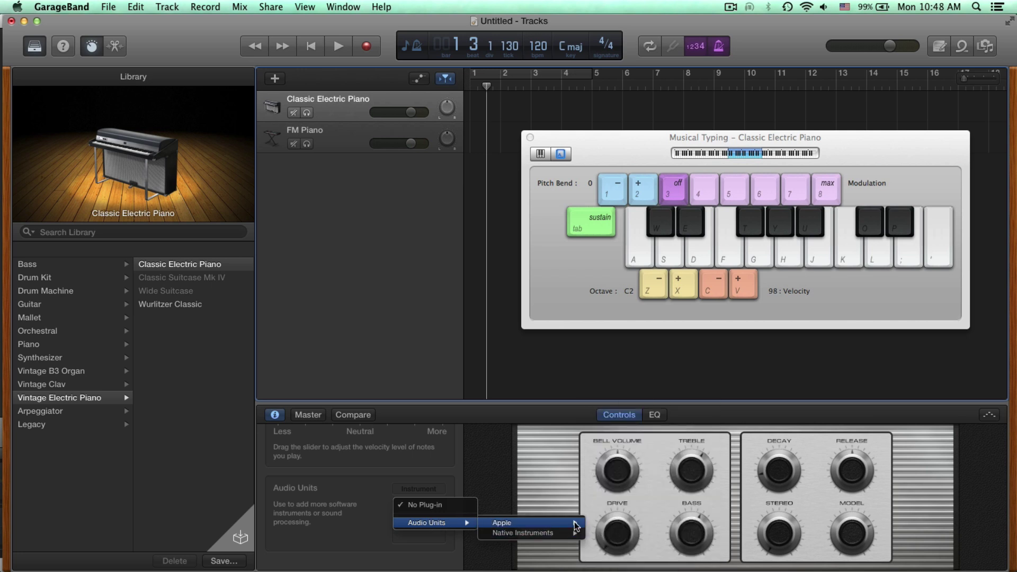
mouse_move(577, 523)
mouse_move(647, 471)
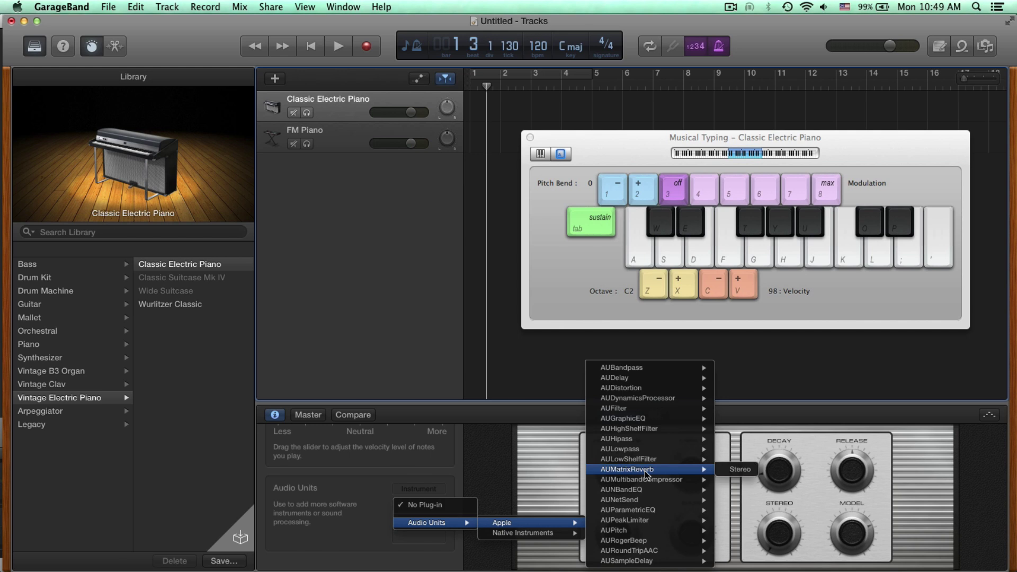
left_click(741, 469)
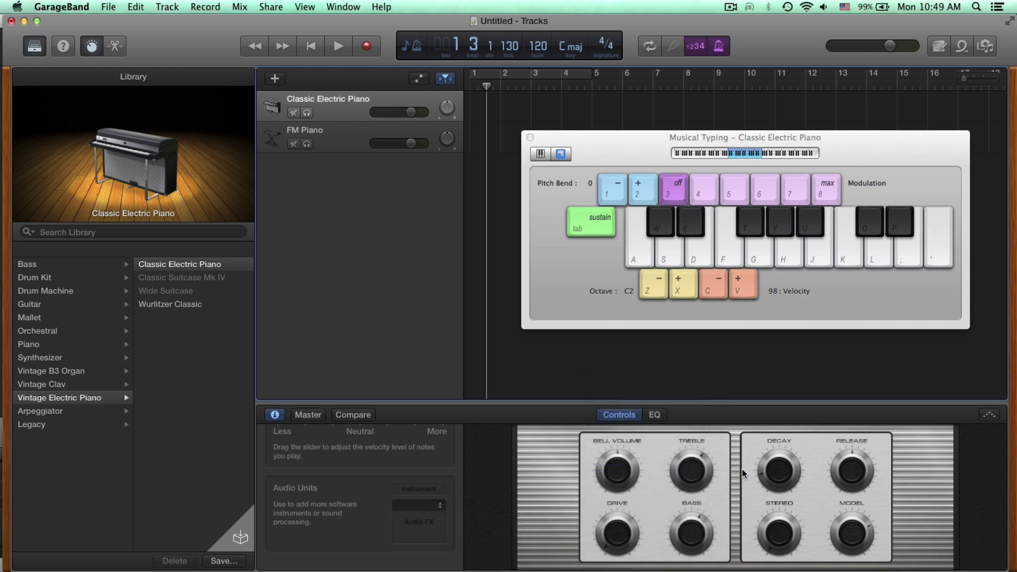
left_click(618, 221)
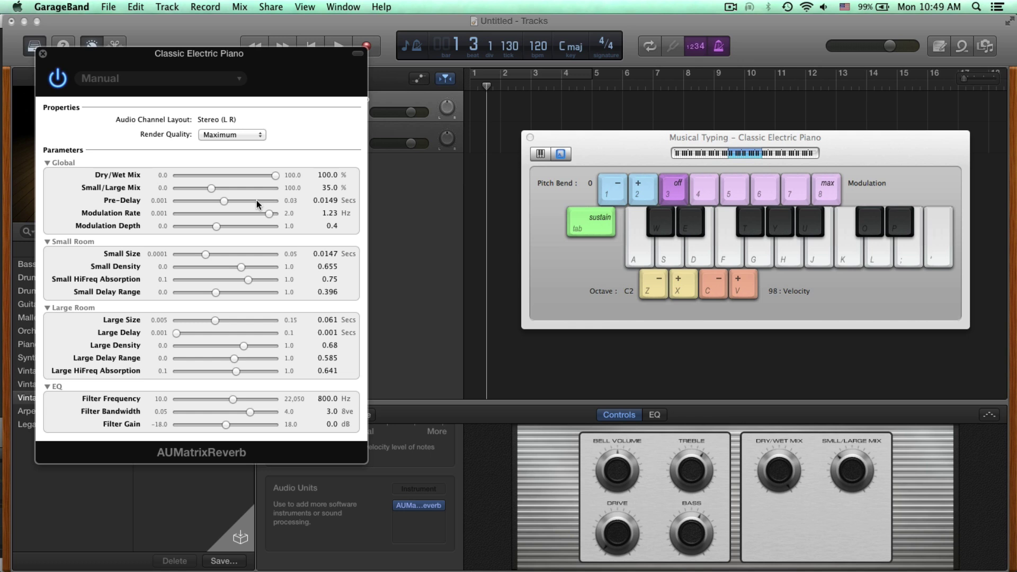
While playing notes, set reverb Dry/Wet Mix to 48.4%, Small Size 0.0445 s, Small/Large Mix 85.2%
key("a")
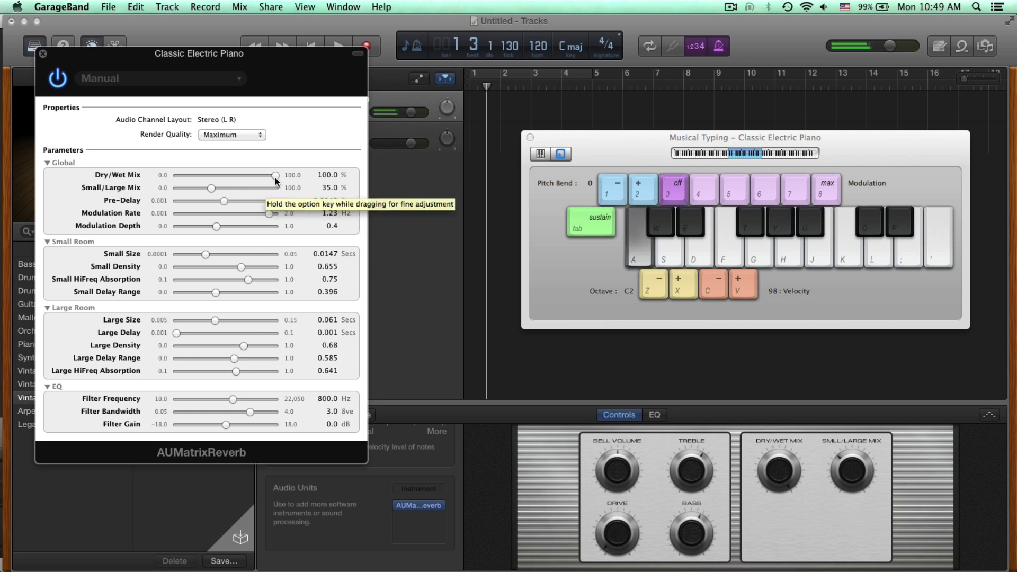
key("s")
left_click_drag(275, 180, 224, 182)
key("g")
key("a")
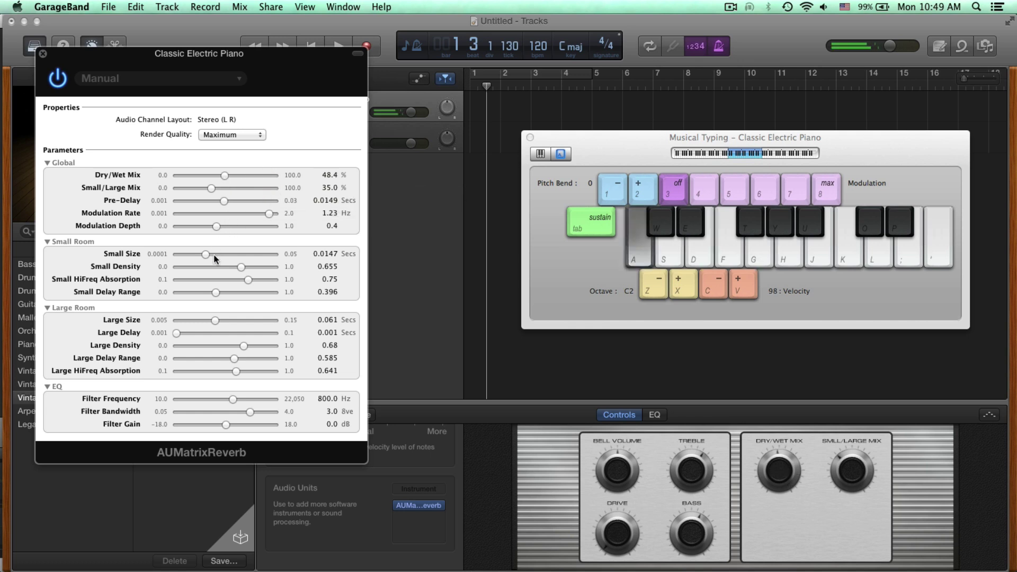
key("d")
key("g")
left_click_drag(205, 256, 264, 256)
key("a")
key("d")
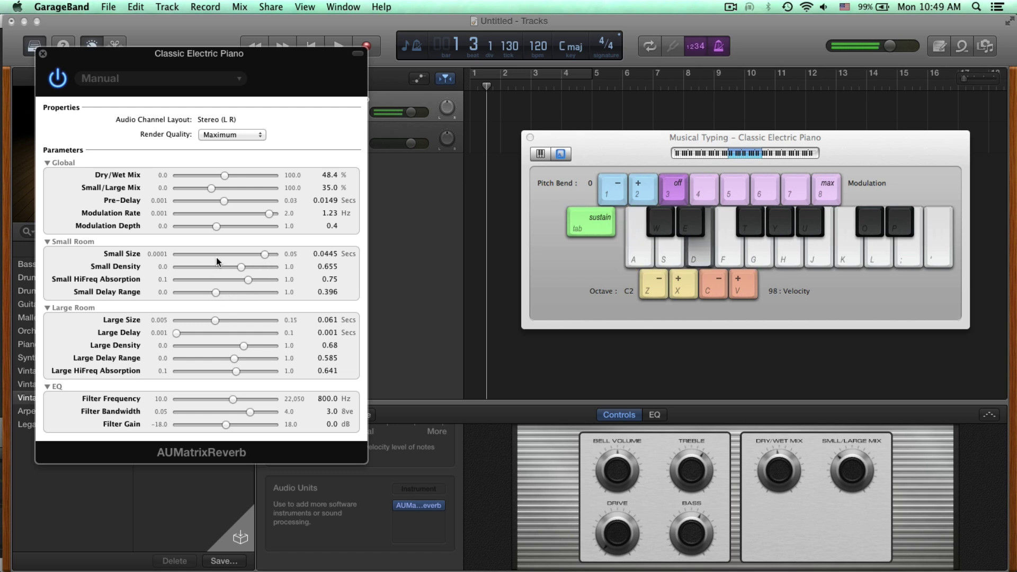
key("g")
key("a")
left_click_drag(211, 188, 260, 188)
key("d")
key("g")
key("a")
Set Large Size to 0.141 s, Large HiFreq Absorption 0.869 and Large Delay Range 0.32
left_click_drag(215, 320, 269, 320)
key("d")
key("g")
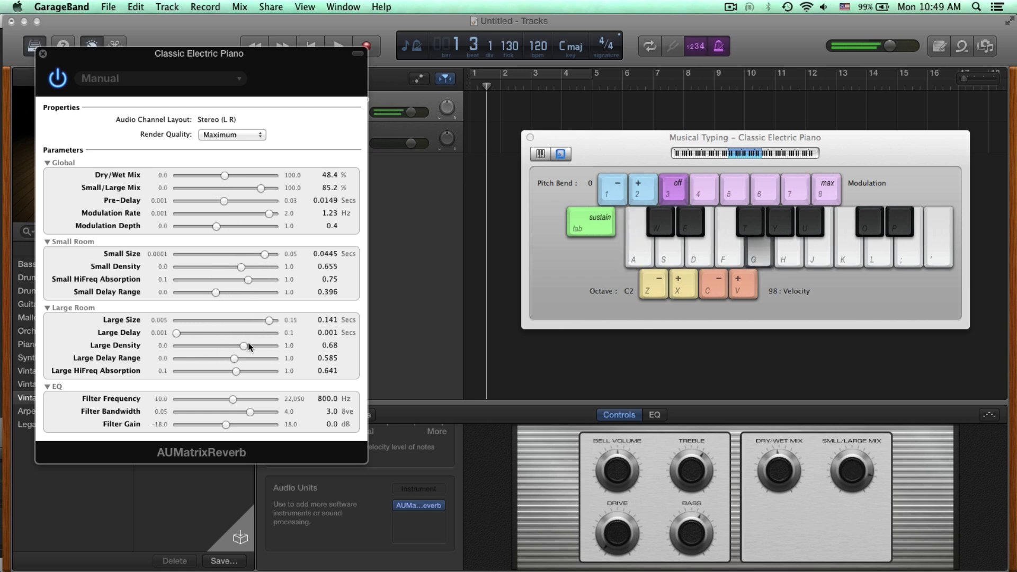
key("a")
key("d")
left_click_drag(235, 370, 209, 358)
key("a")
key("d")
left_click(233, 358)
key("a")
key("d")
left_click_drag(224, 200, 266, 201)
key("a")
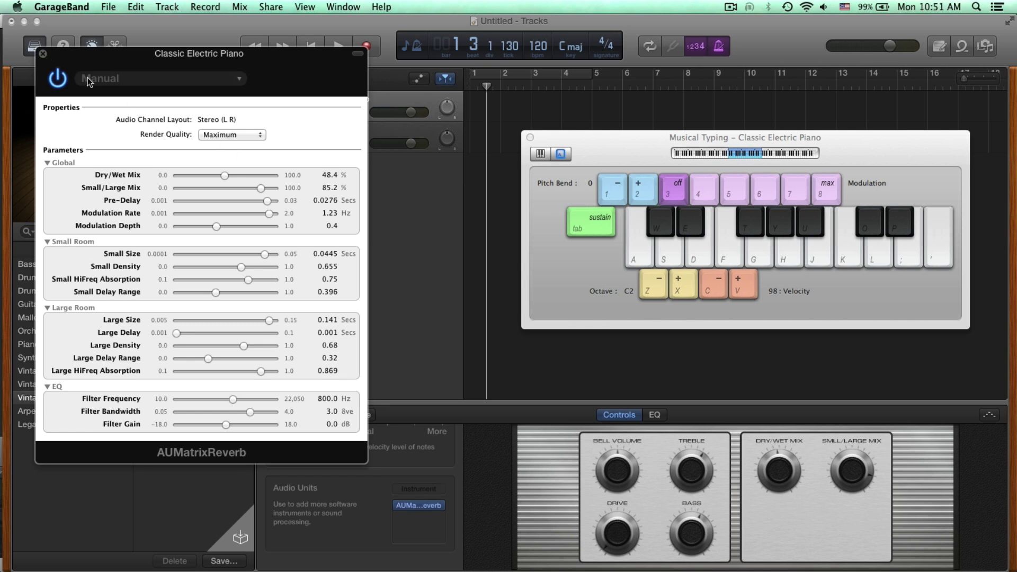
Close the AUMatrixReverb window, reopen it from the effect slot, then close it again
left_click(43, 54)
mouse_move(431, 513)
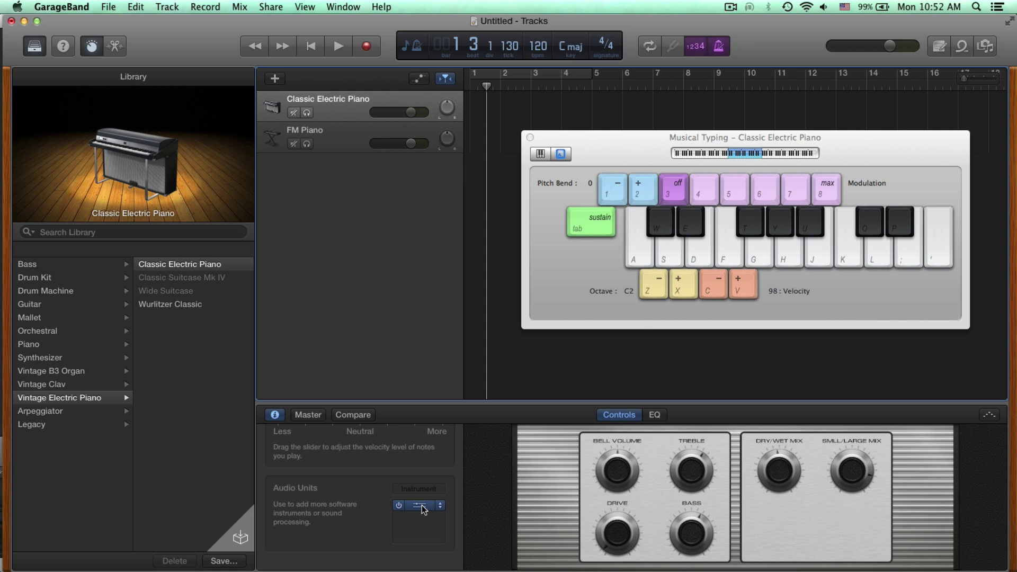
left_click(420, 506)
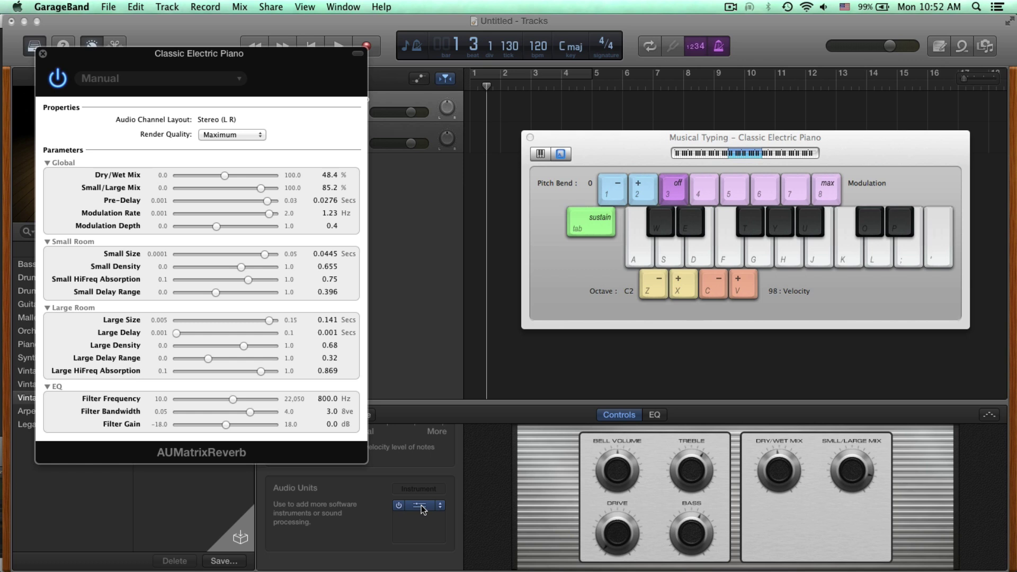
left_click(43, 55)
mouse_move(445, 507)
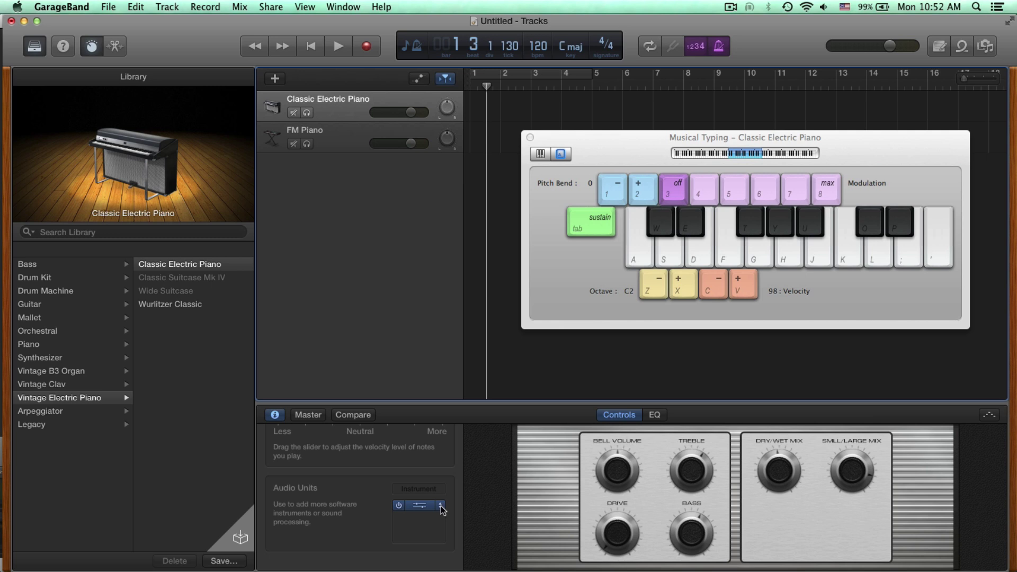
From the reverb slot, browse Audio Units > Apple effects like AUMultibandCompressor and AUDistortion
left_click(442, 510)
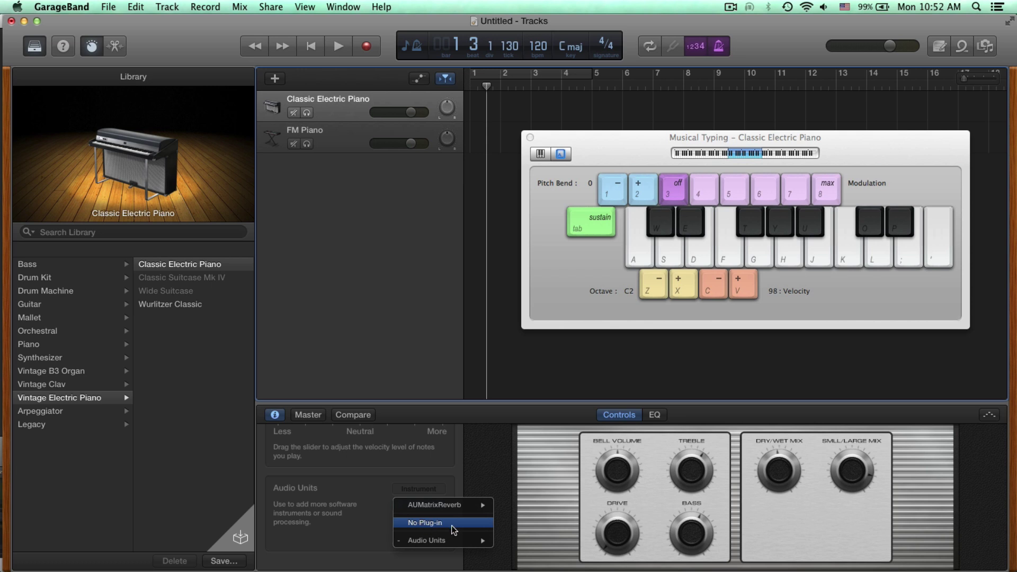
mouse_move(455, 539)
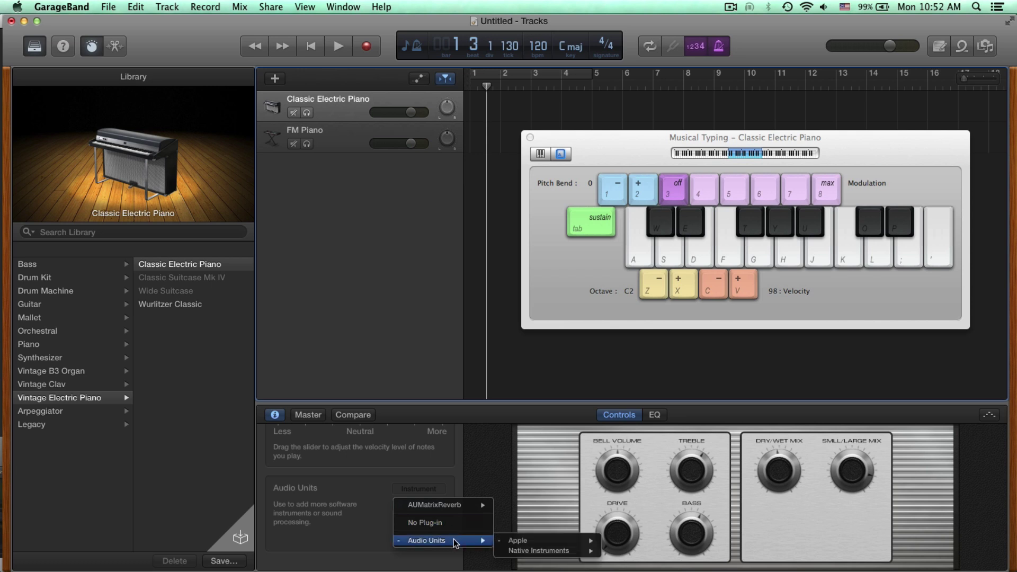
mouse_move(550, 545)
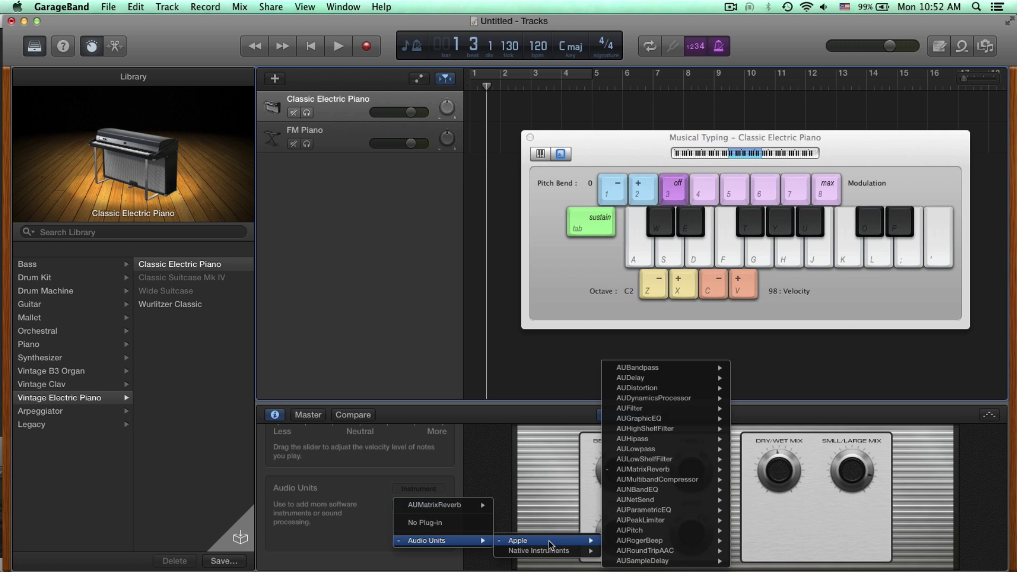
mouse_move(660, 480)
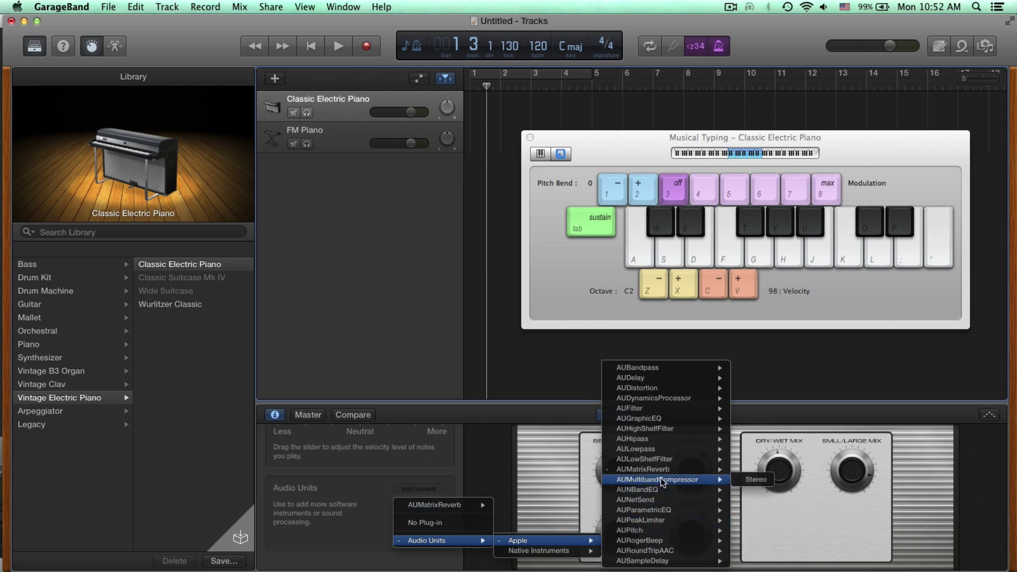
mouse_move(669, 390)
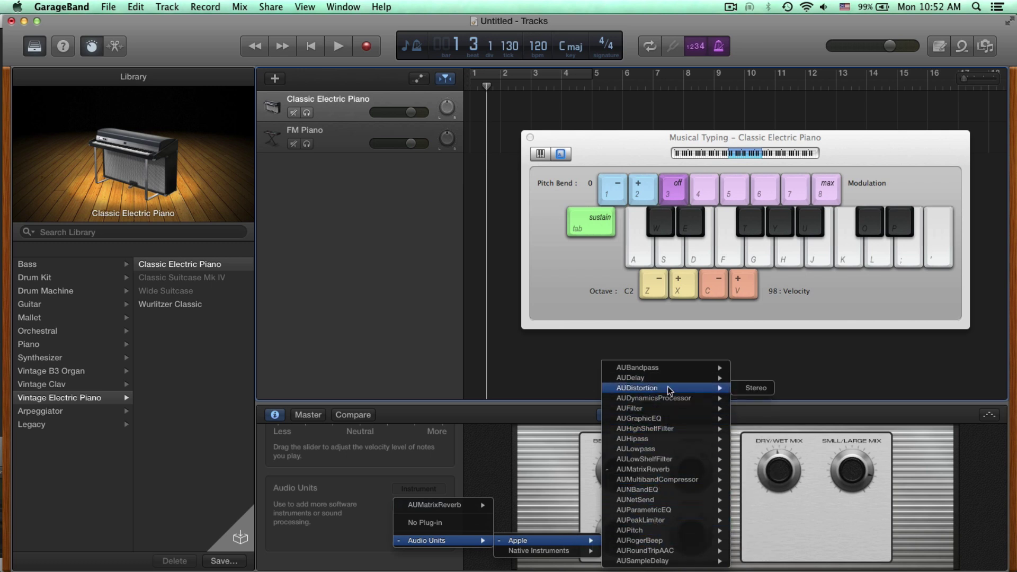
Dismiss the menu and insert Audio Units > Apple > AUFilter > Stereo in the slot below the reverb
left_click(492, 449)
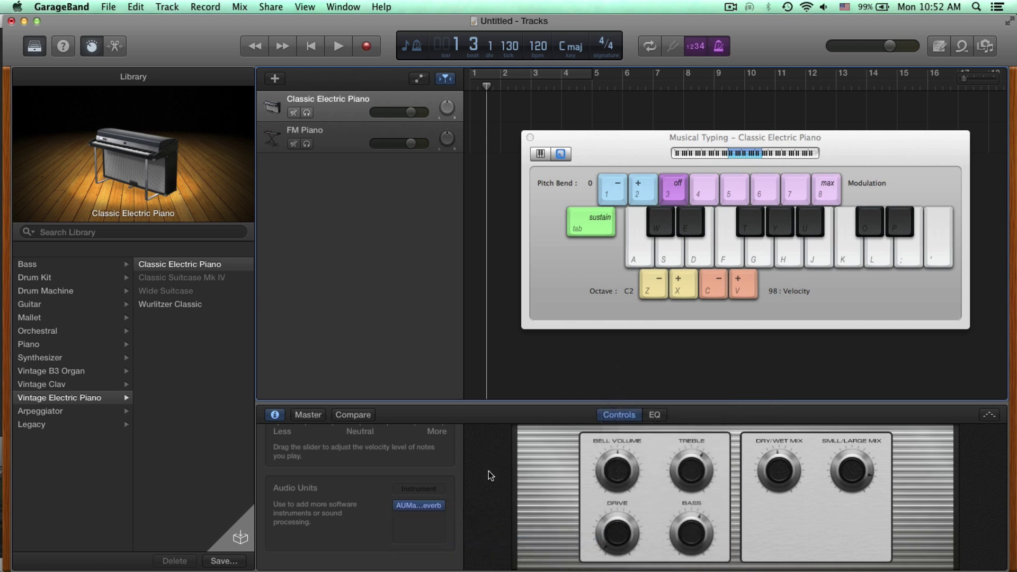
left_click(419, 516)
mouse_move(430, 534)
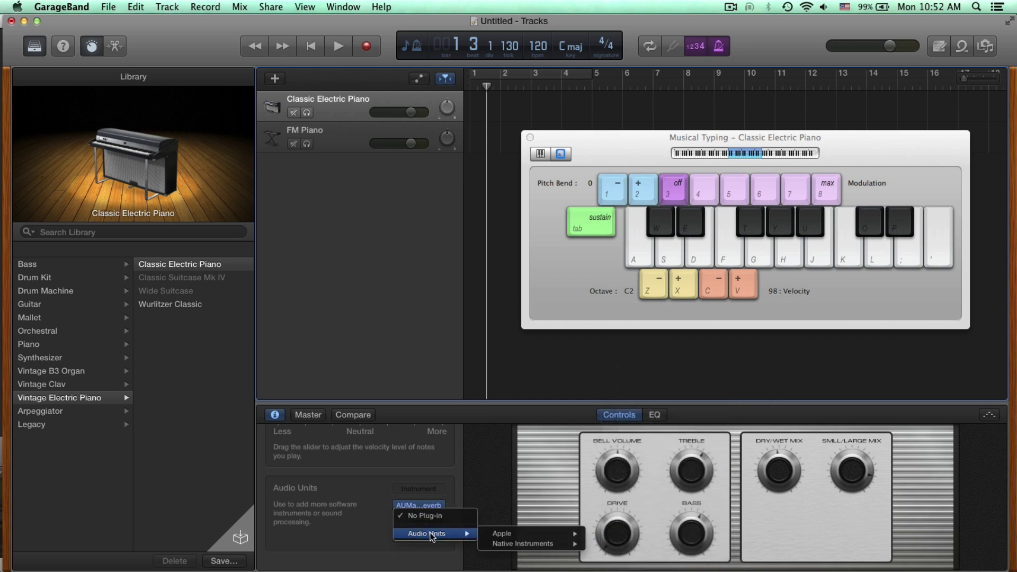
mouse_move(524, 546)
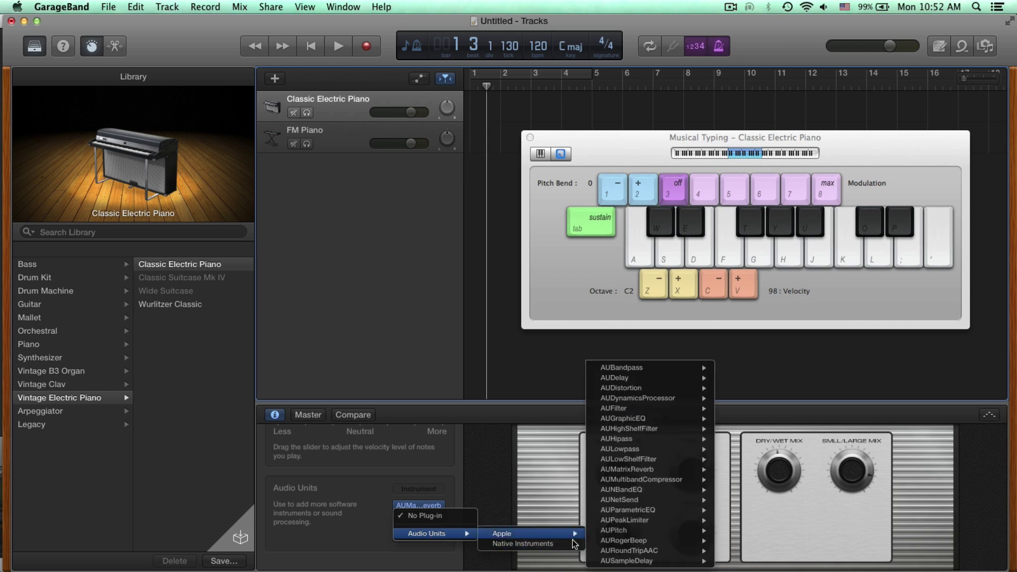
mouse_move(649, 412)
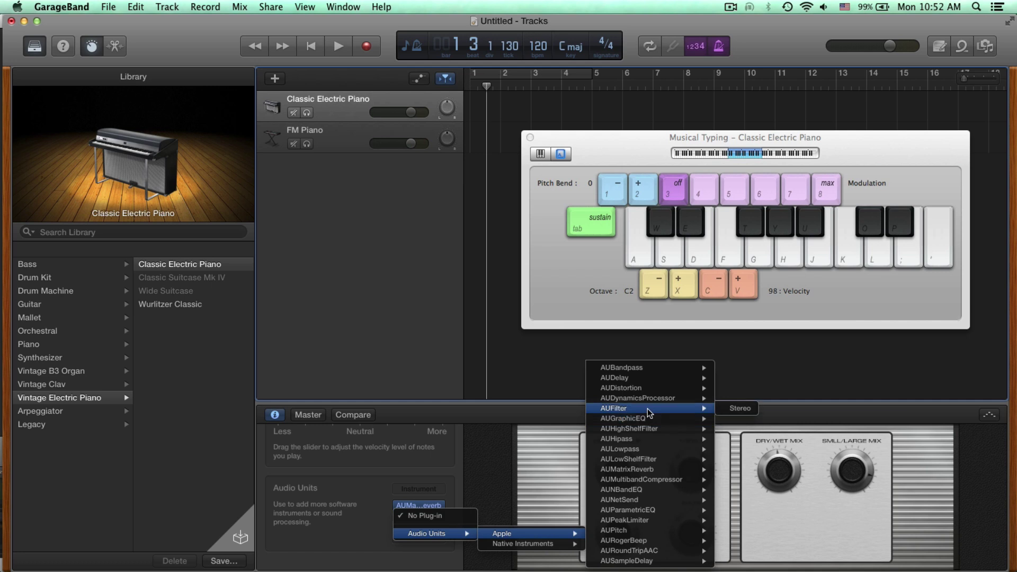
left_click(727, 407)
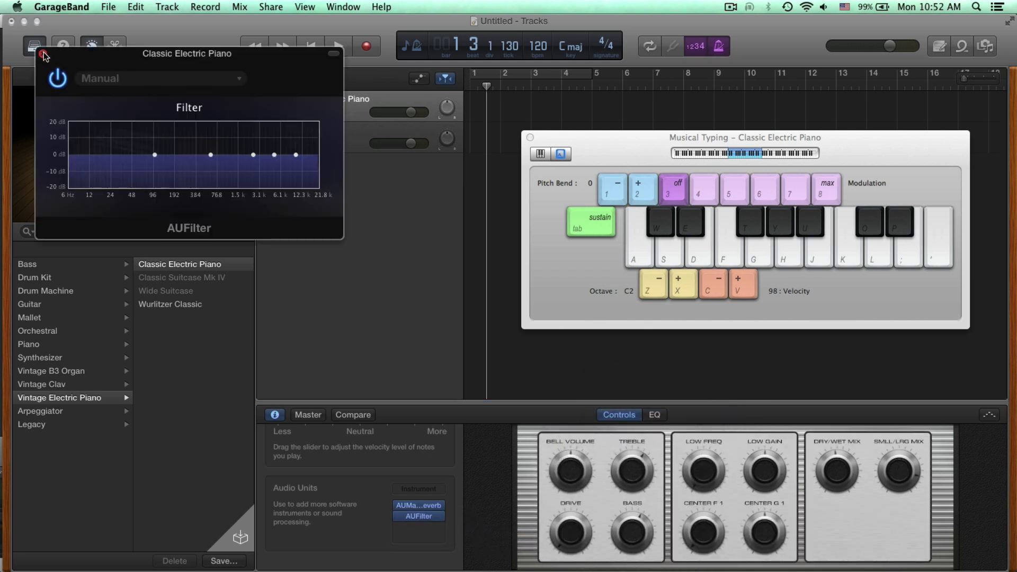
Close the AUFilter window and move AUFilter above AUMatrixReverb in the effect chain
left_click(43, 54)
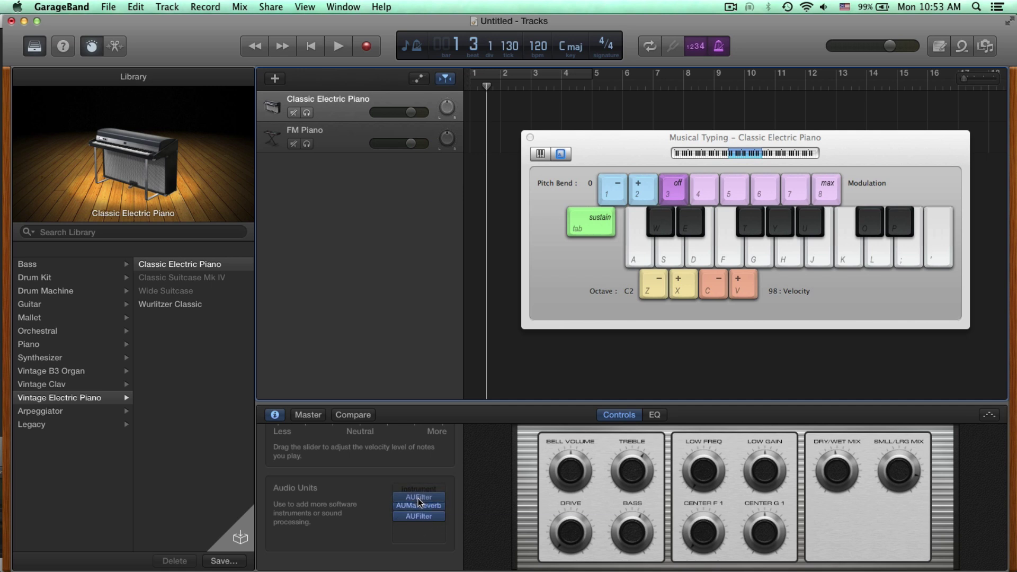
left_click(418, 499)
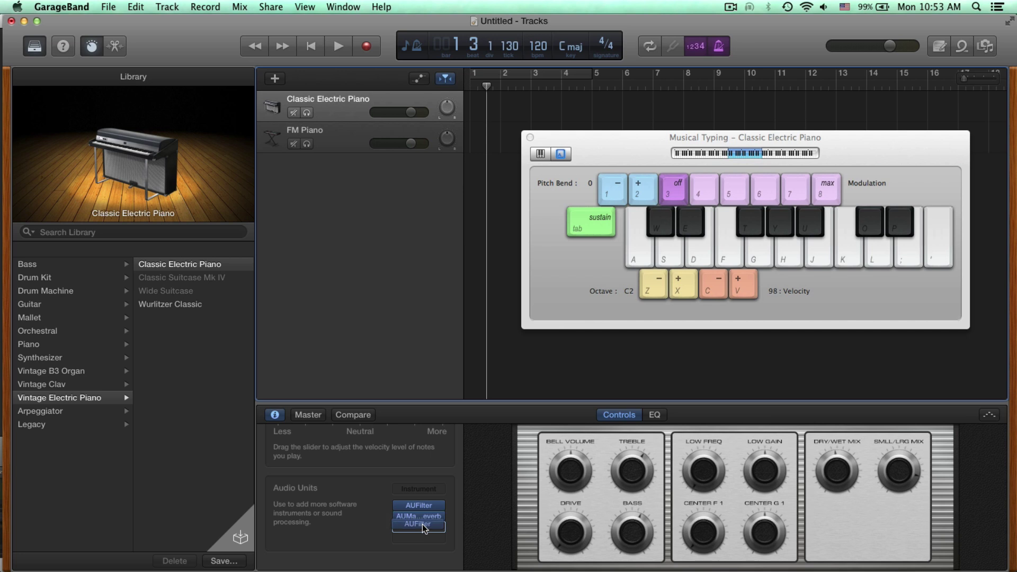
mouse_move(422, 507)
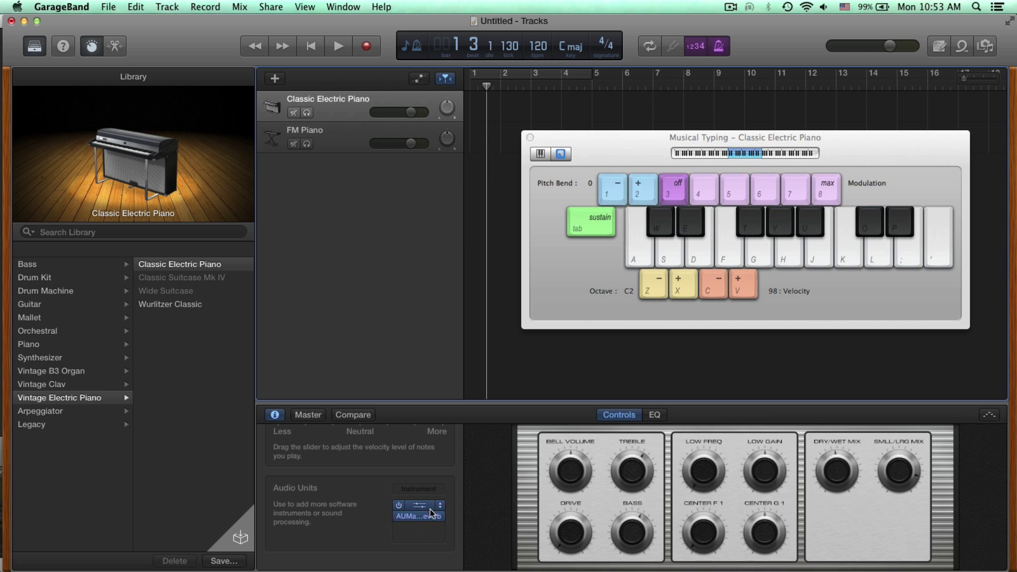